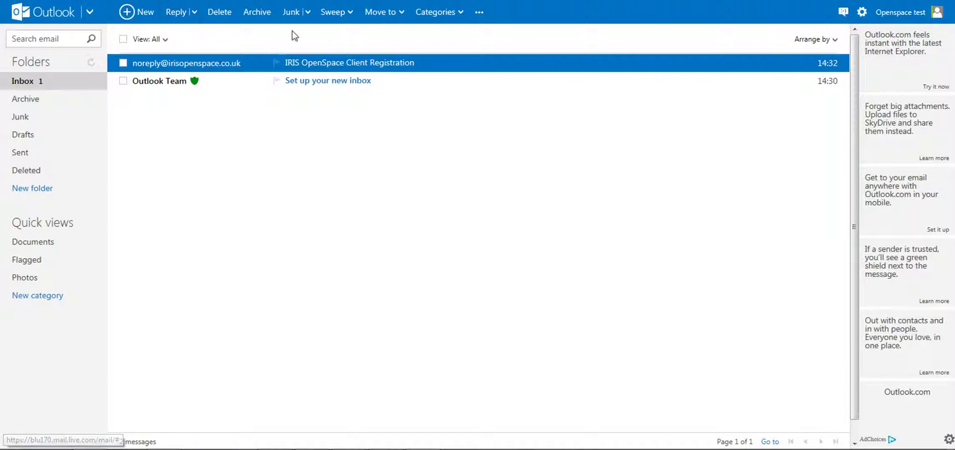
Step: Open the IRIS OpenSpace Client Registration email in the Outlook.com inbox
{"action": "left_click", "coordinate": [309, 61]}
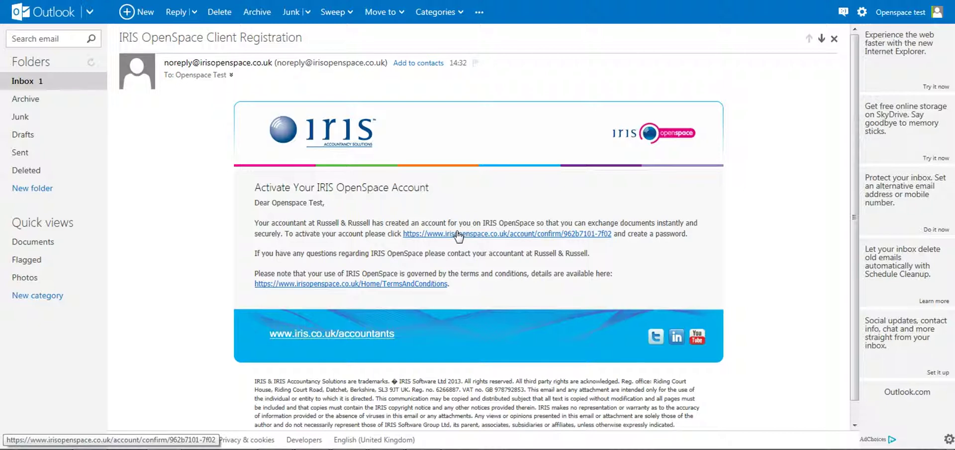
Step: Enter a new account password, confirm it in the second field, and submit it
{"action": "left_click", "coordinate": [457, 234]}
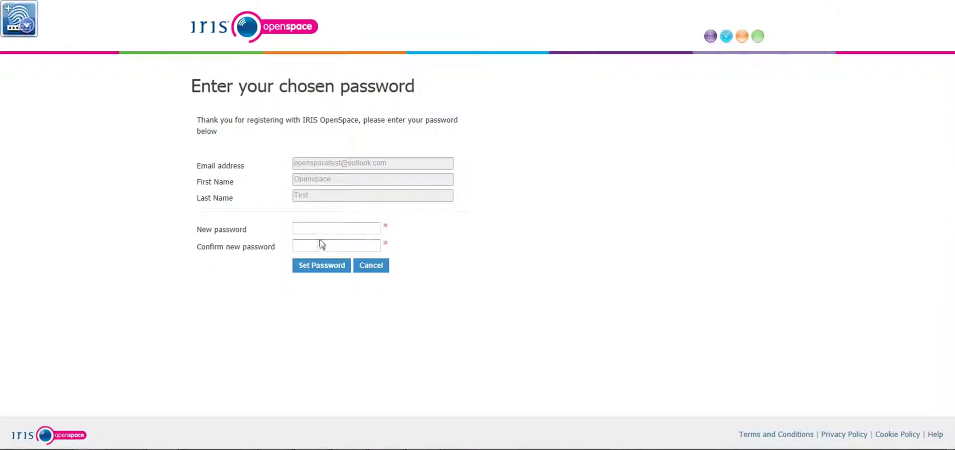
{"action": "left_click", "coordinate": [319, 229]}
{"action": "type", "text": "****"}
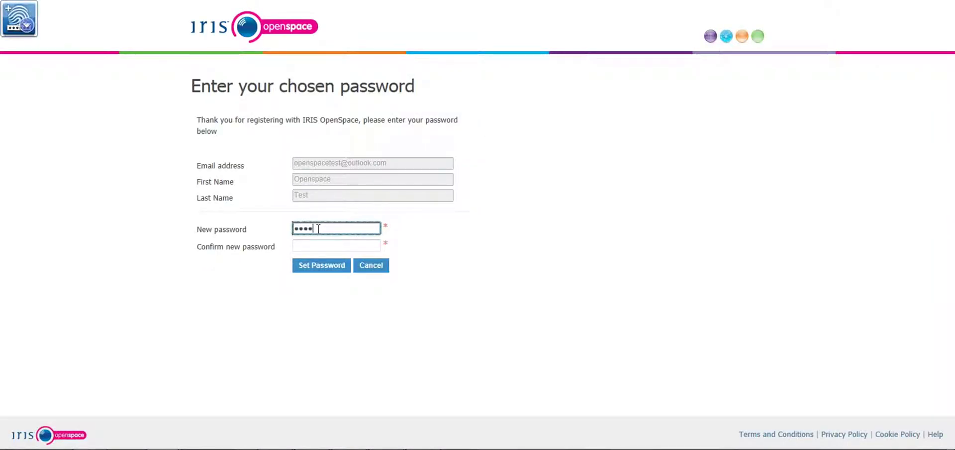
{"action": "type", "text": "****"}
{"action": "key", "text": "Tab"}
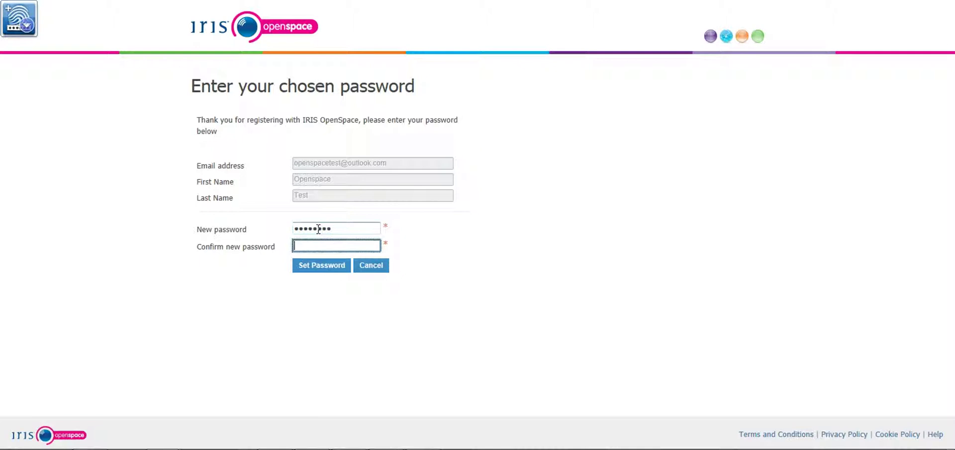
{"action": "type", "text": "********"}
{"action": "left_click", "coordinate": [315, 267]}
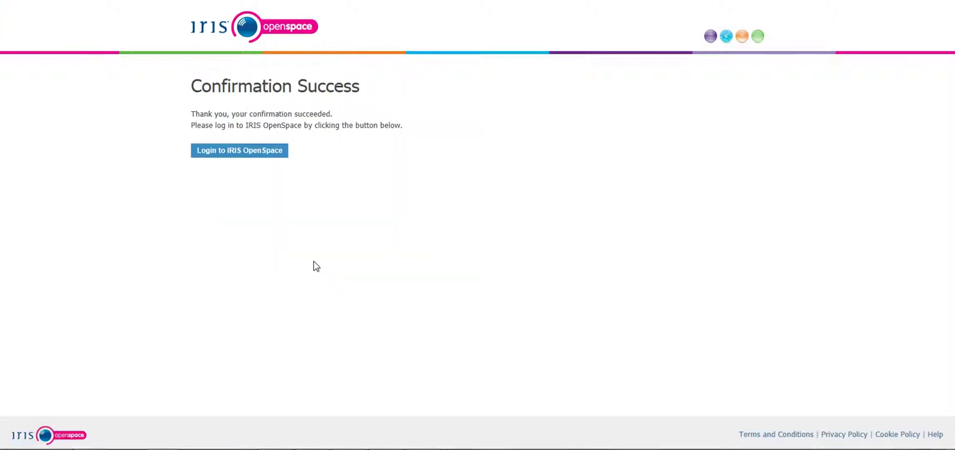
Step: Log in with the account e-mail and password, declining IE's offer to remember the password
{"action": "left_click", "coordinate": [208, 155]}
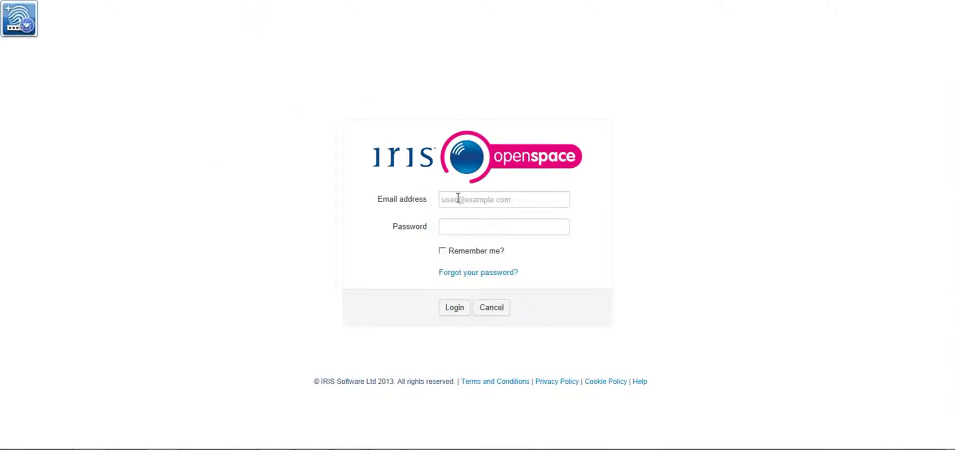
{"action": "left_click", "coordinate": [457, 199]}
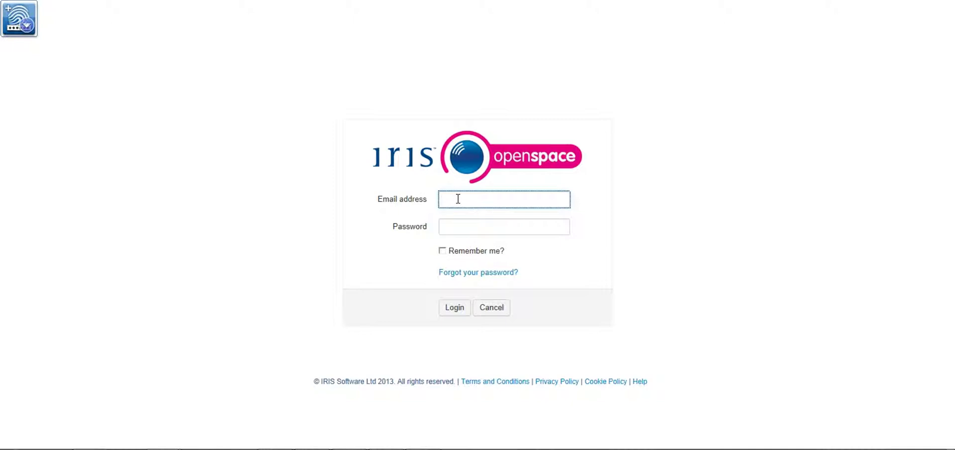
{"action": "key", "text": "Tab"}
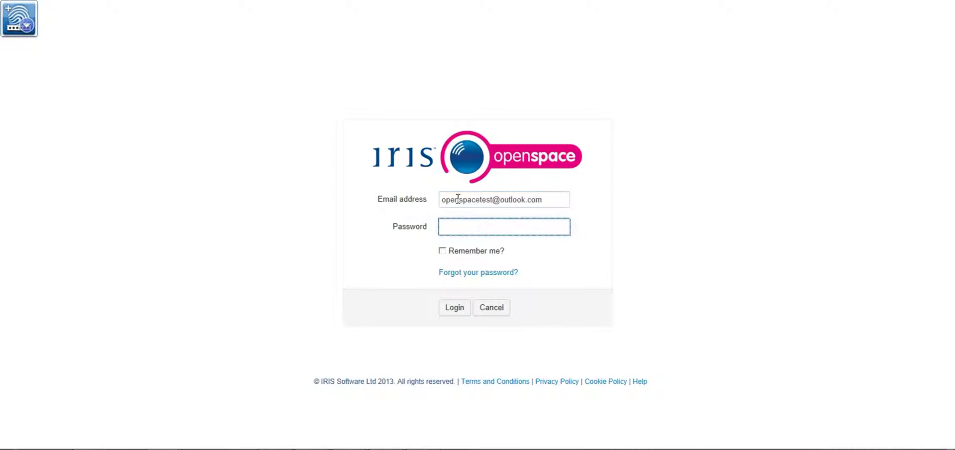
{"action": "type", "text": "••••"}
{"action": "type", "text": "••••"}
{"action": "left_click", "coordinate": [453, 310]}
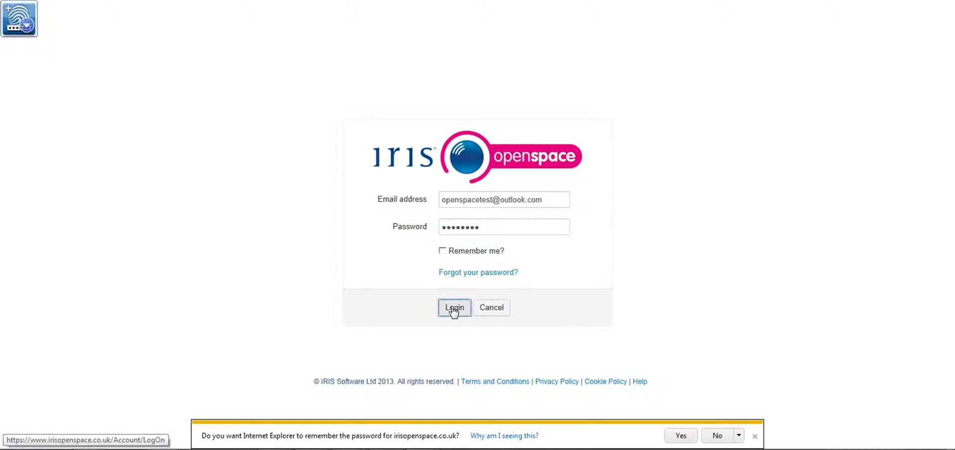
{"action": "left_click", "coordinate": [714, 436]}
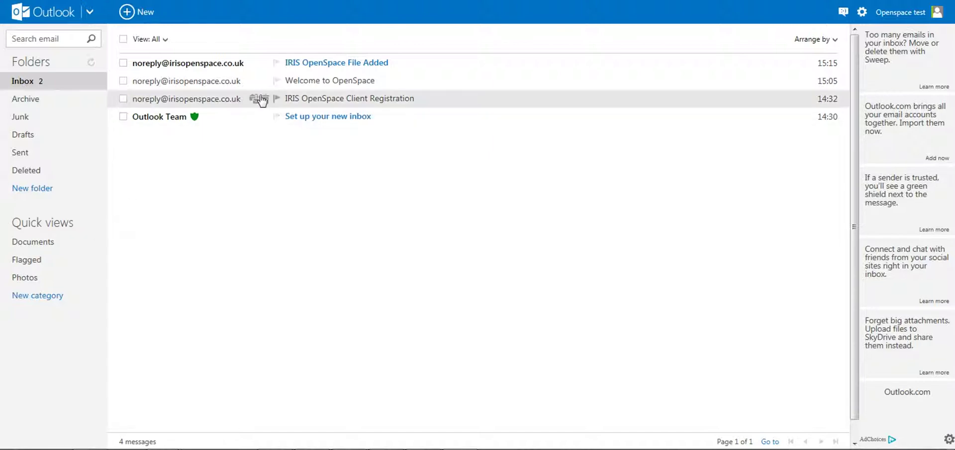
Step: Open the File Added email and view the linked OpenSpace Test.pdf
{"action": "left_click", "coordinate": [315, 63]}
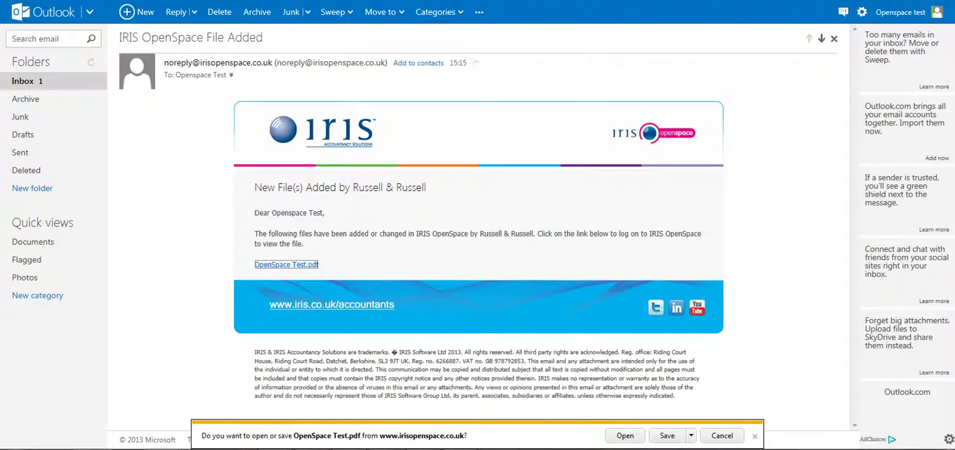
{"action": "left_click", "coordinate": [625, 435]}
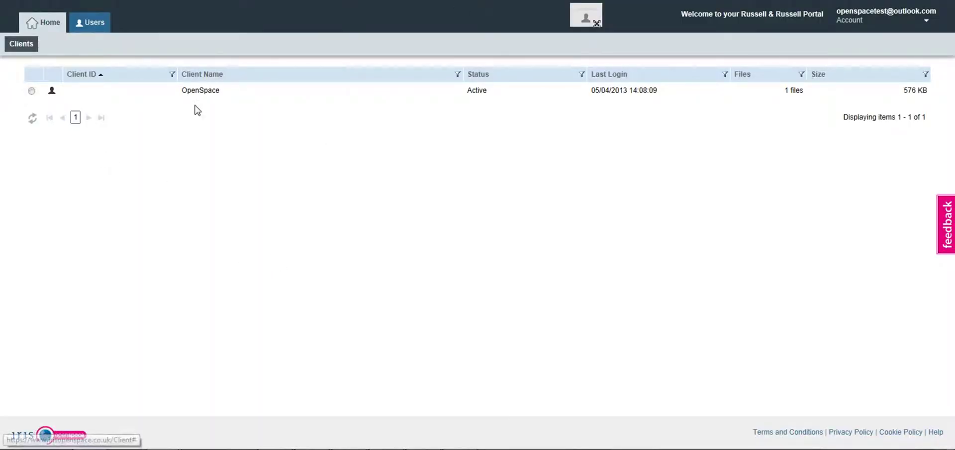
Step: Open the OpenSpace client's files, then its Documents folder
{"action": "double_click", "coordinate": [199, 90]}
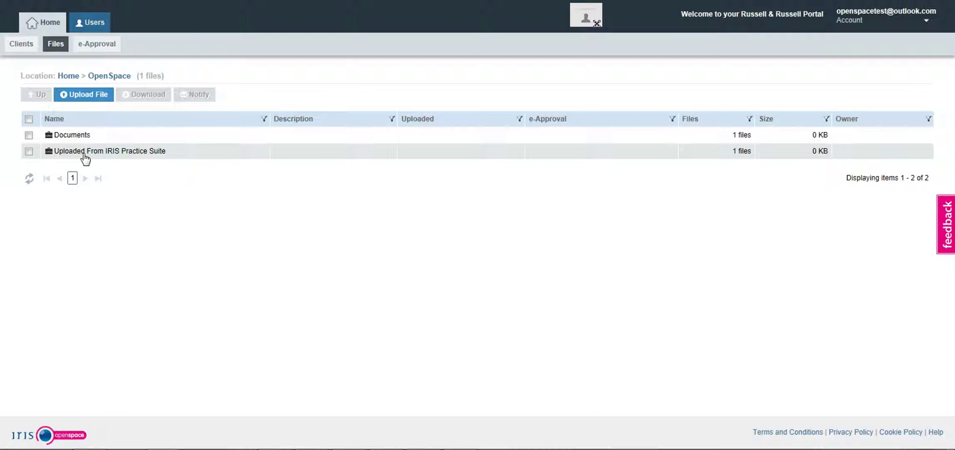
{"action": "double_click", "coordinate": [72, 135]}
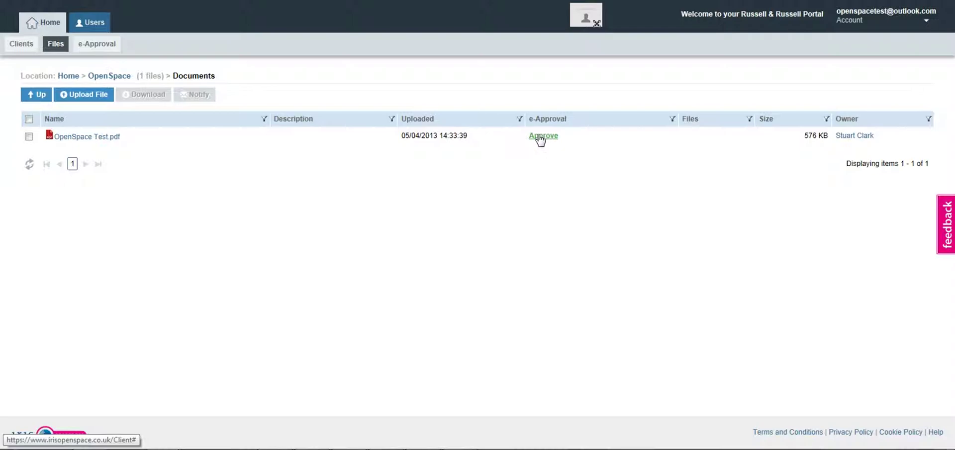
Step: Approve OpenSpace Test.pdf and confirm the approval
{"action": "left_click", "coordinate": [539, 134]}
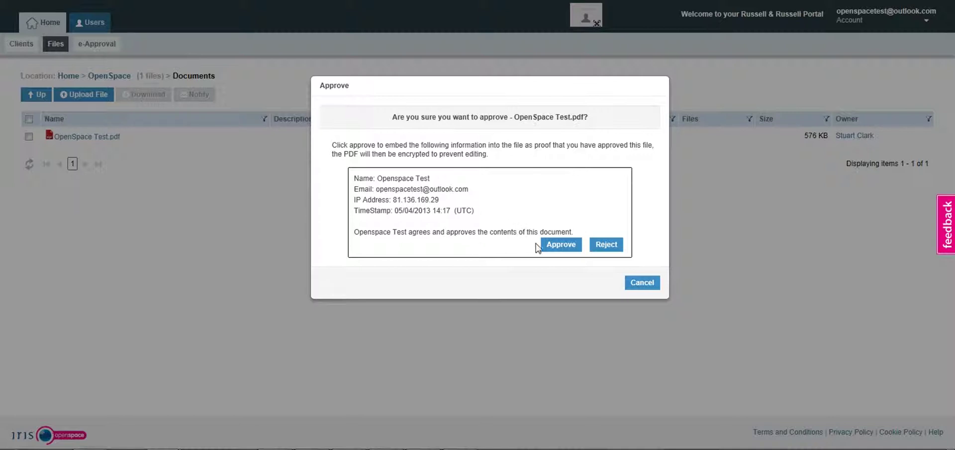
{"action": "left_click", "coordinate": [561, 245]}
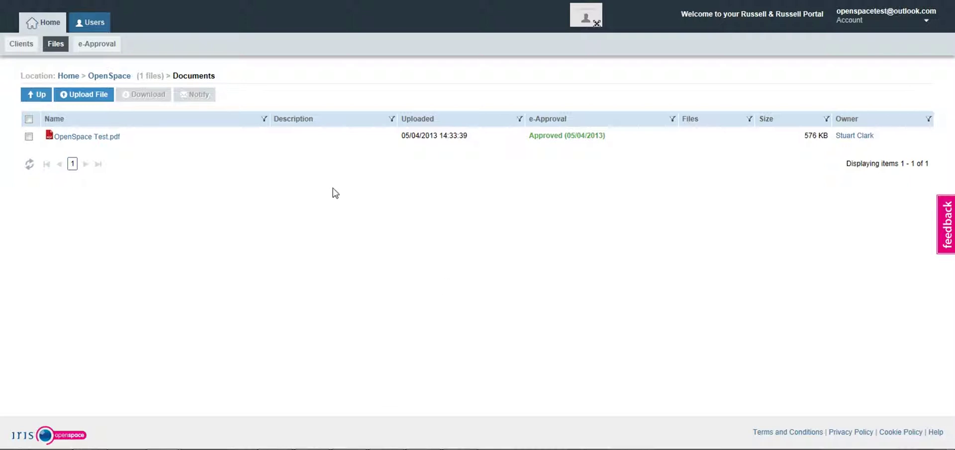
Step: Upload OpenSpace Test Client.pdf from the computer into Documents
{"action": "left_click", "coordinate": [97, 100]}
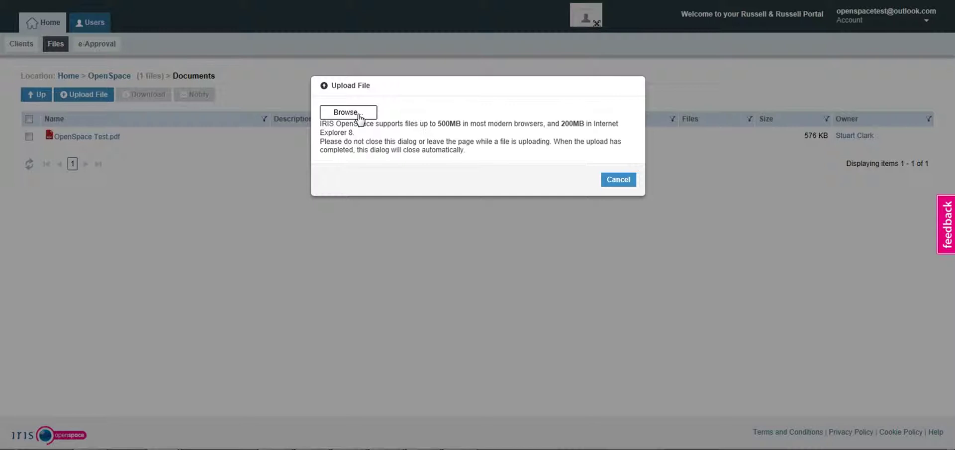
{"action": "left_click", "coordinate": [358, 115]}
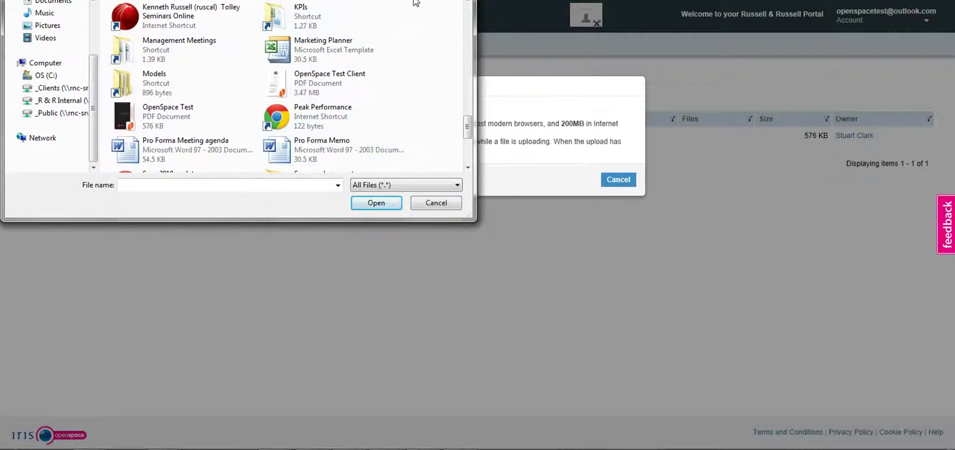
{"action": "double_click", "coordinate": [340, 83]}
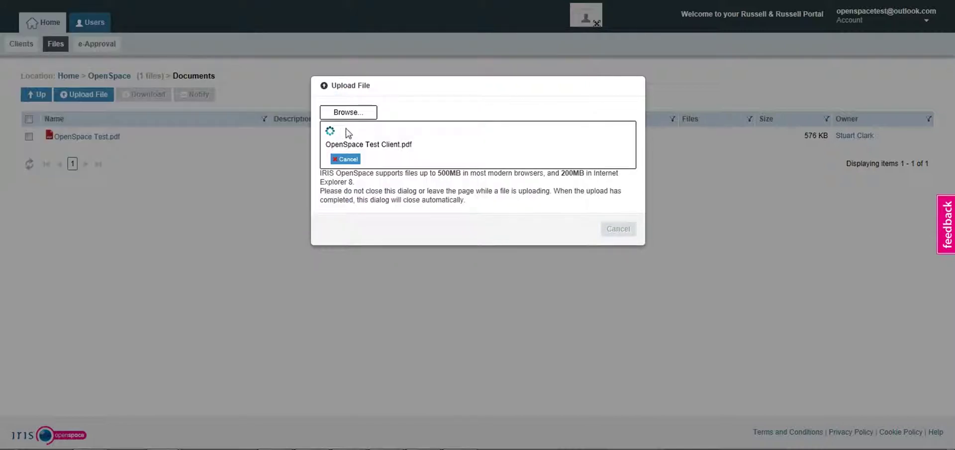